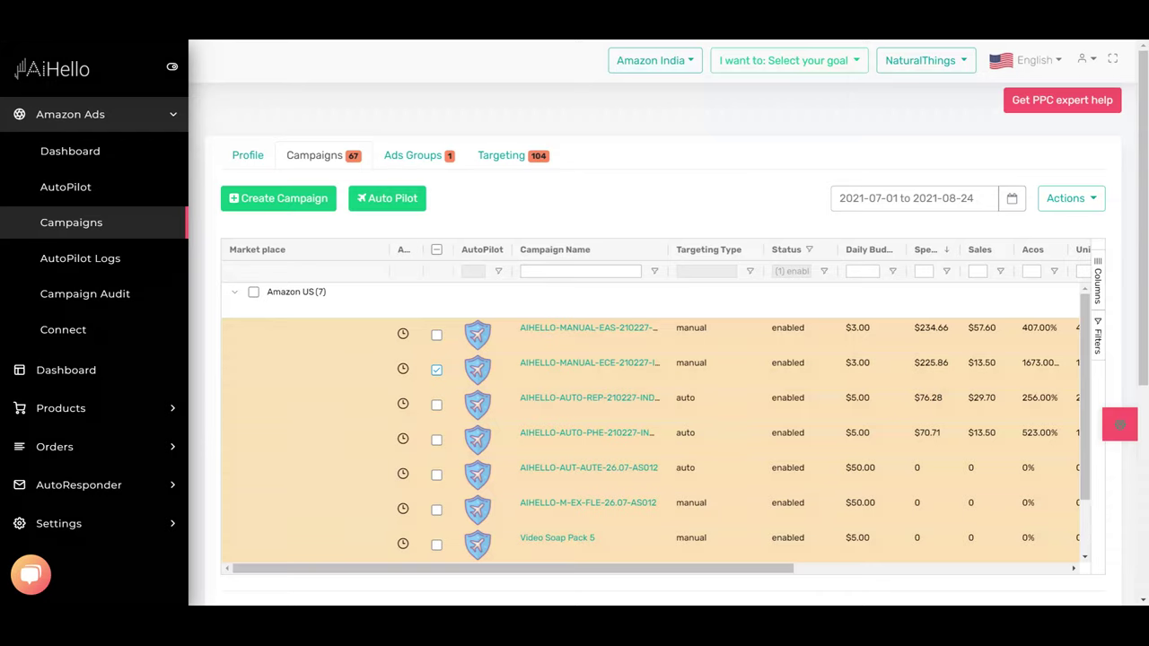
- Run a campaign audit on AIHELLO-MANUAL-ECE-210227-IND_SOAP_CHARSHEA_5 under the NaturalThings Main profile
click(436, 376)
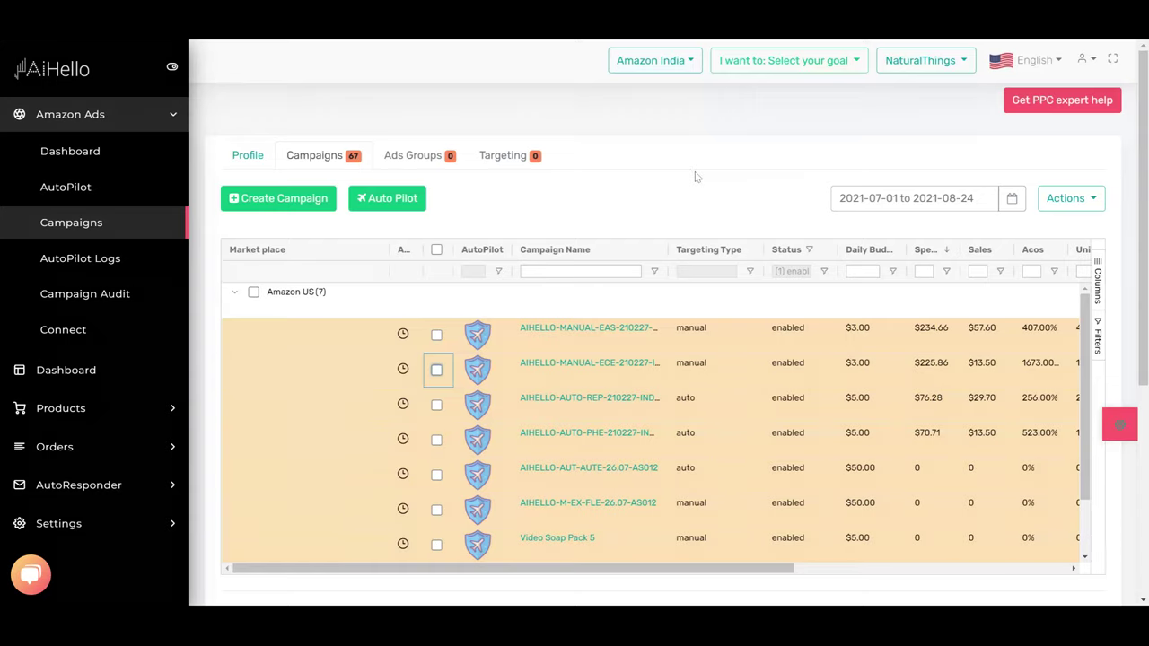
click(117, 294)
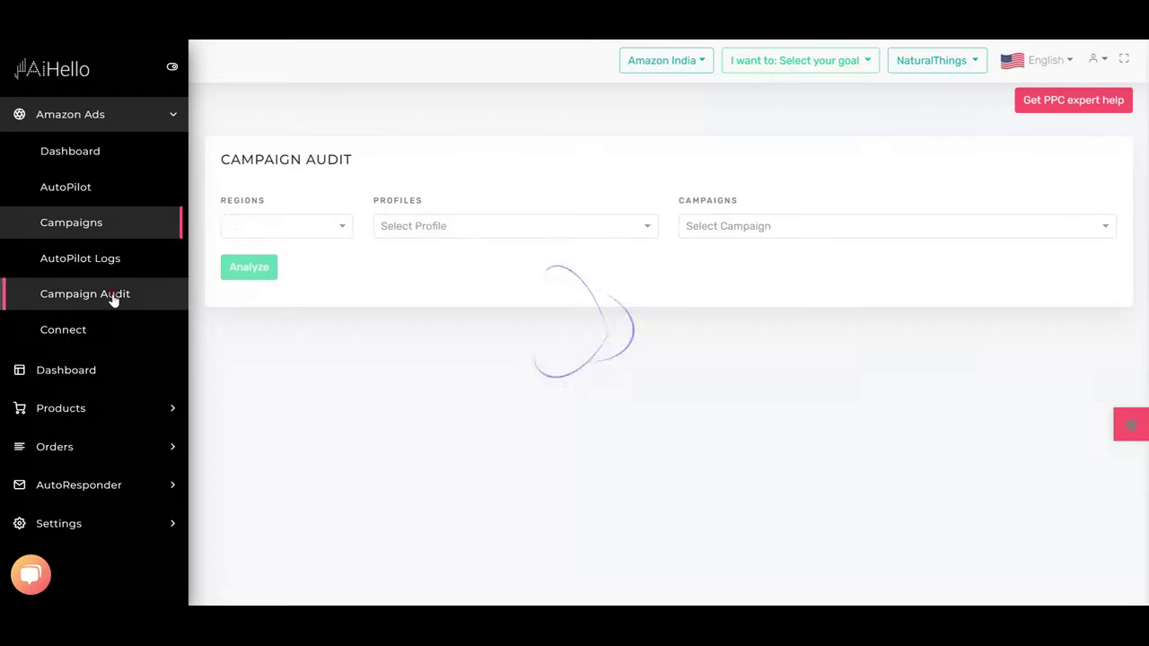
click(428, 236)
click(439, 281)
click(750, 226)
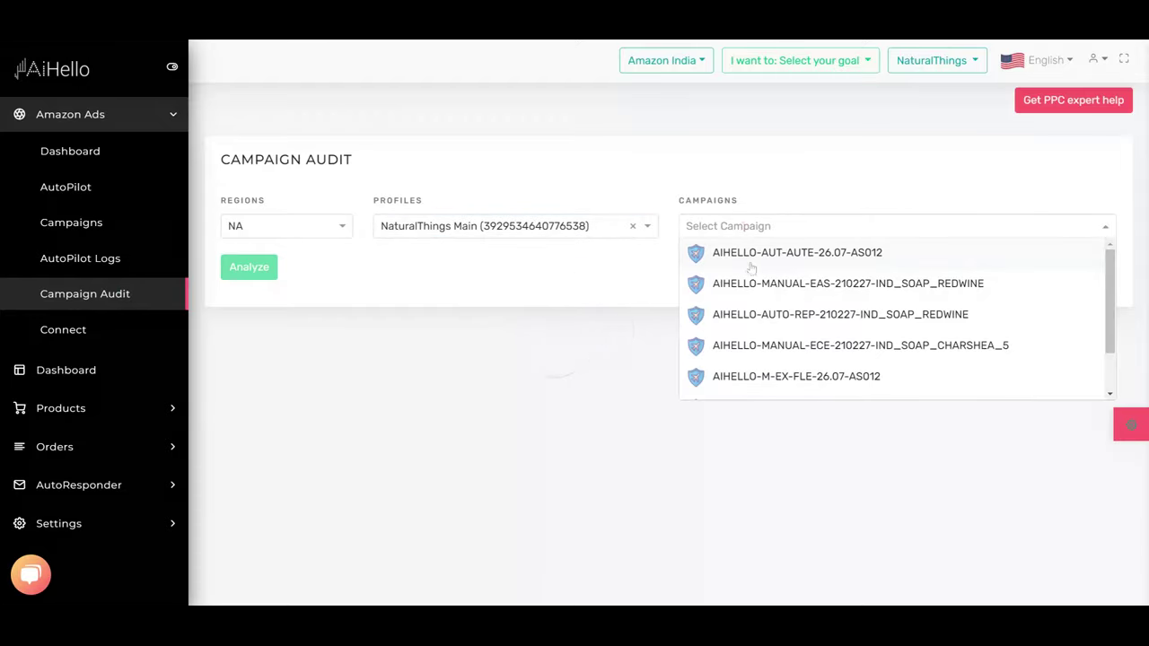
click(821, 346)
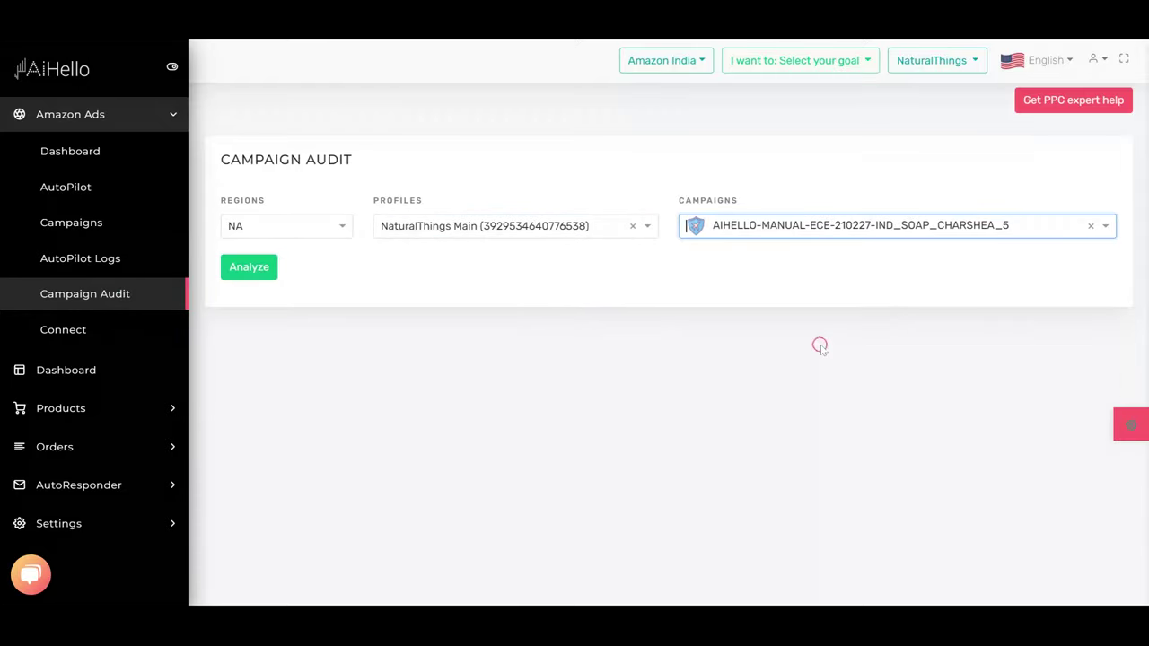
click(246, 273)
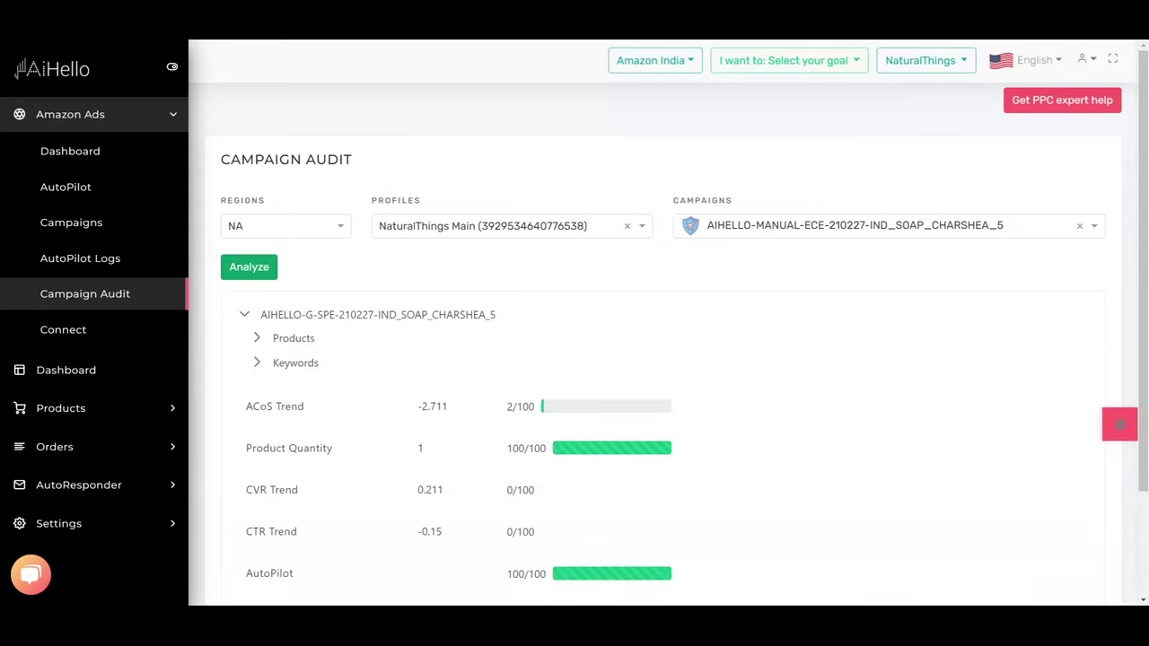
- Review the audit scores of the ad group, focusing on the CVR row
scroll(947, 374, down, 2)
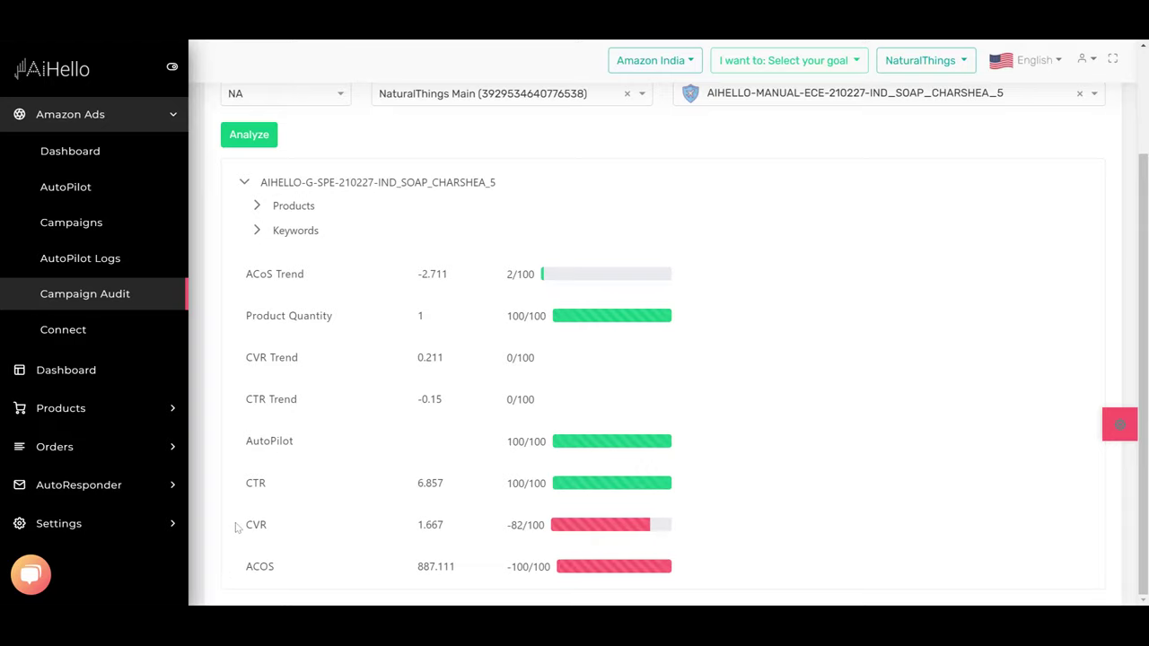
drag(546, 526, 246, 523)
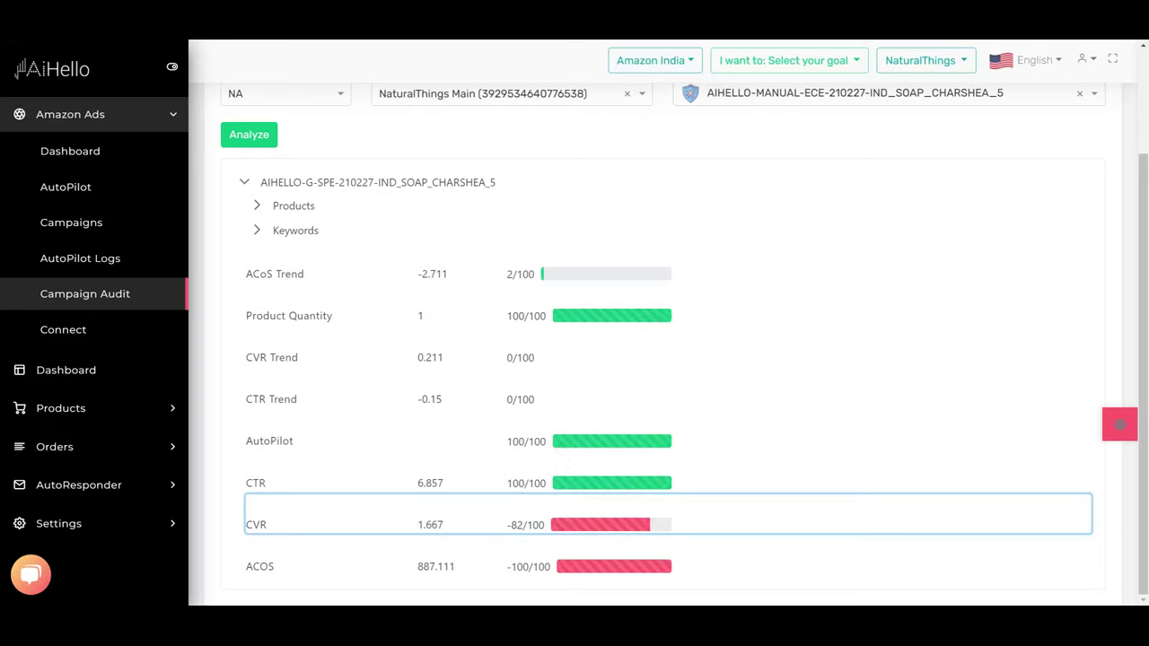
drag(523, 525, 544, 525)
click(509, 525)
scroll(537, 294, up, 3)
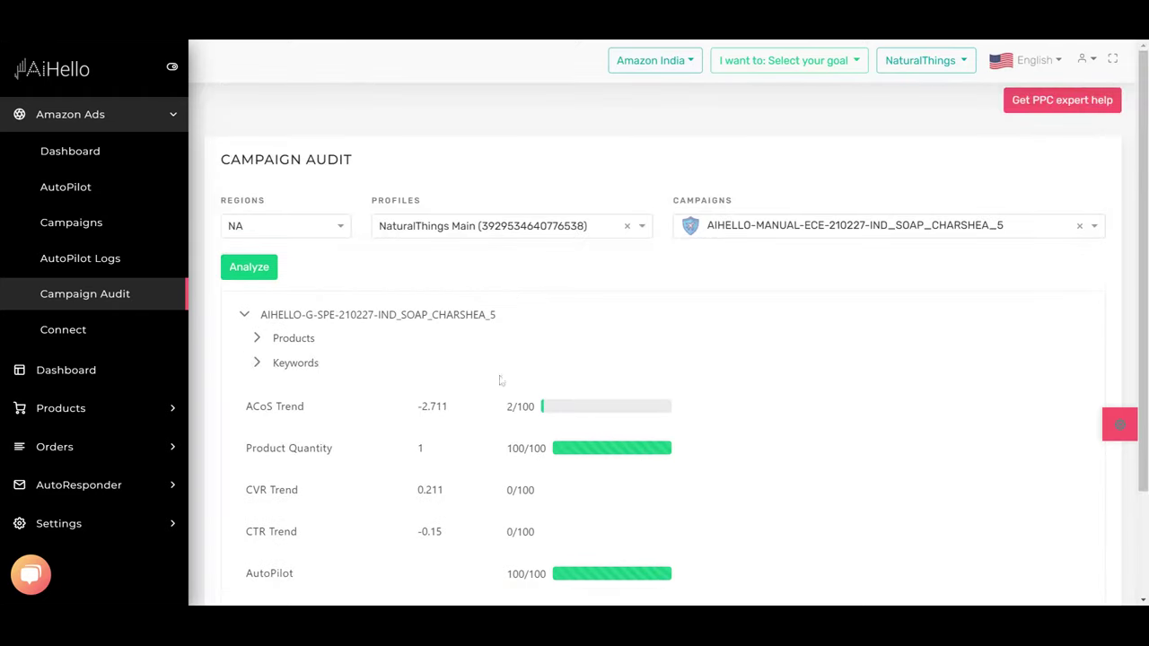
scroll(350, 420, down, 3)
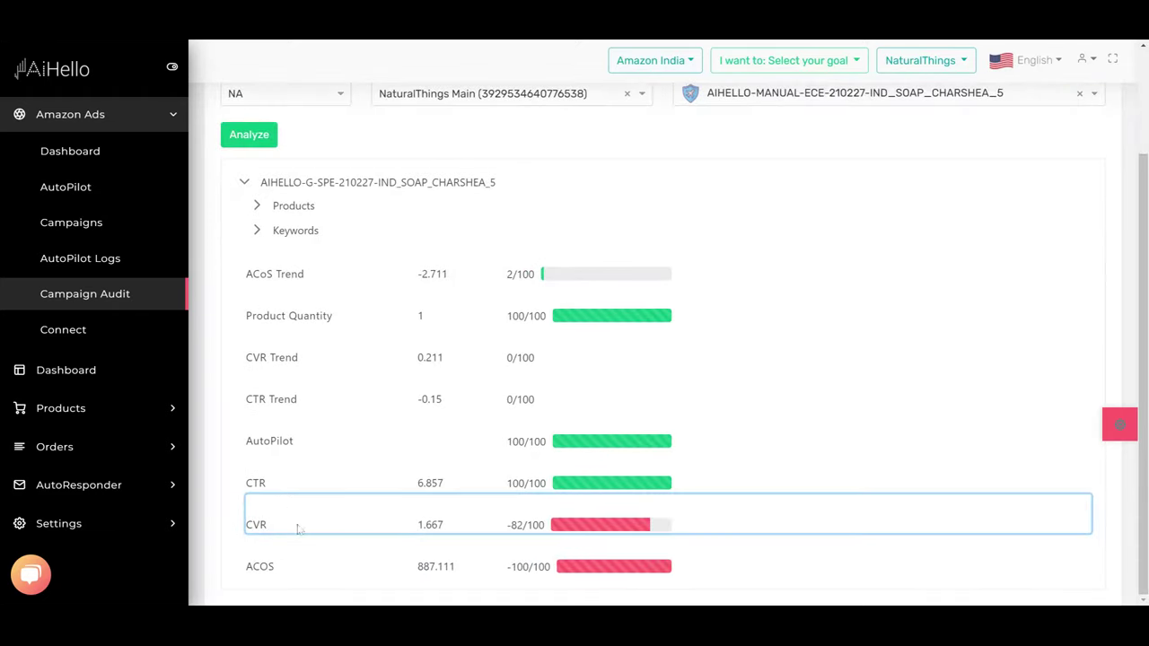
- List the Amazon US campaigns and widen the Campaign Name column to show the full names
click(108, 225)
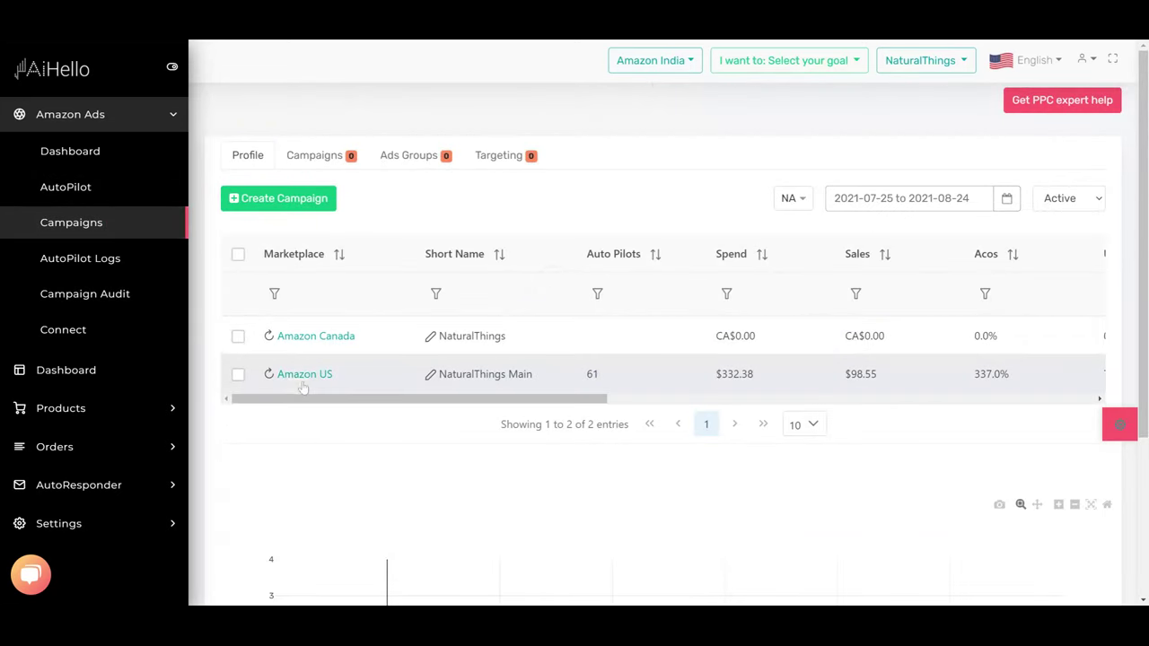
click(304, 377)
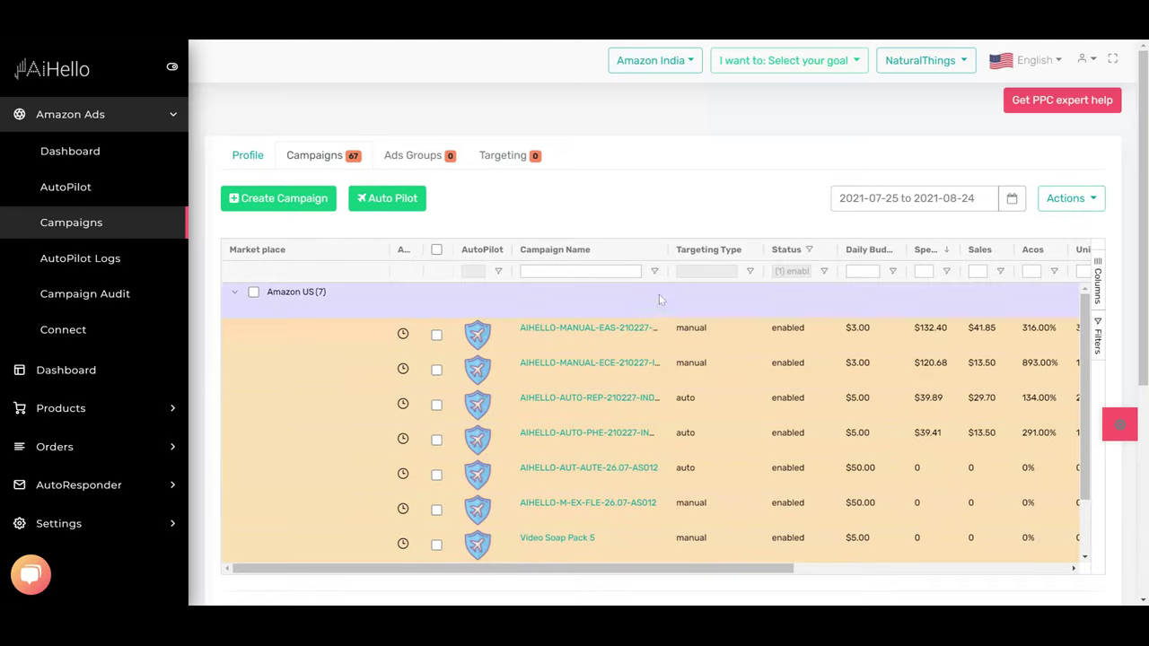
drag(665, 249, 778, 249)
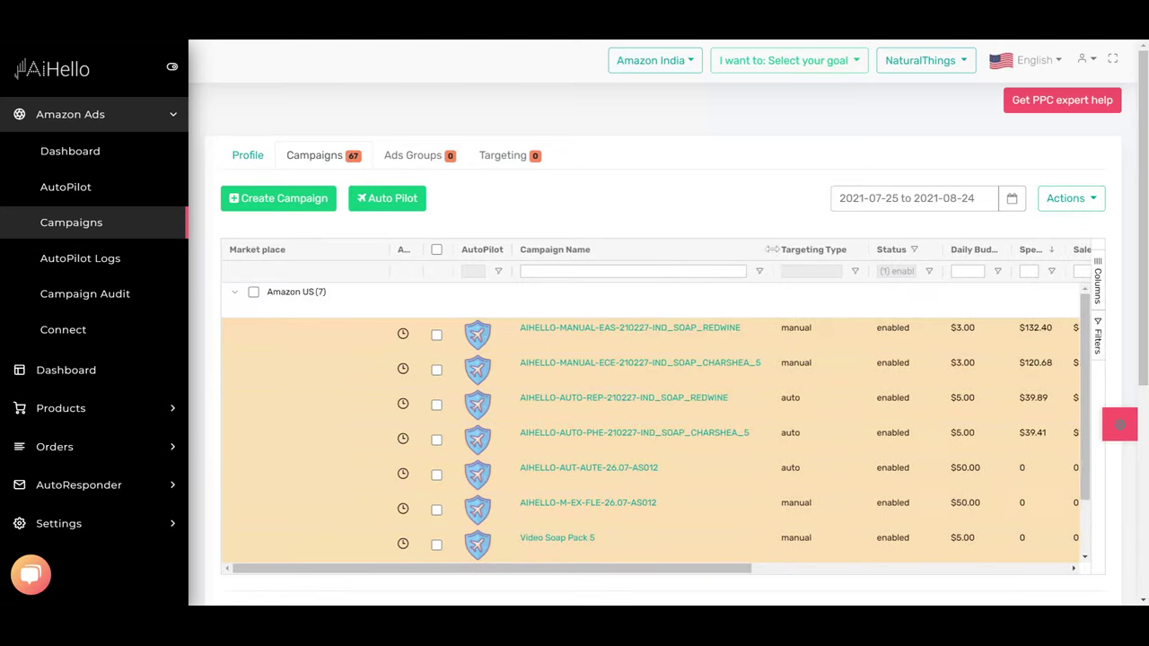
- Open the ad groups of AIHELLO-MANUAL-ECE-210227-IND_SOAP_CHARSHEA_5 and examine their performance metrics through CTR, CVR, CPC and EPC
click(616, 364)
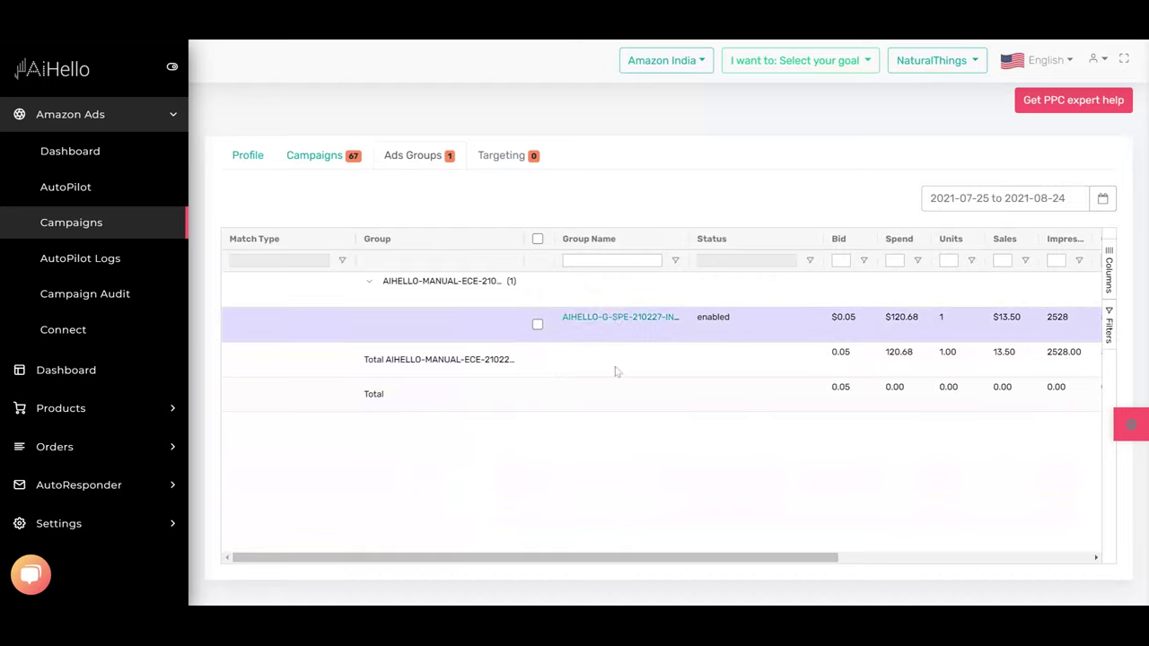
drag(559, 556, 820, 572)
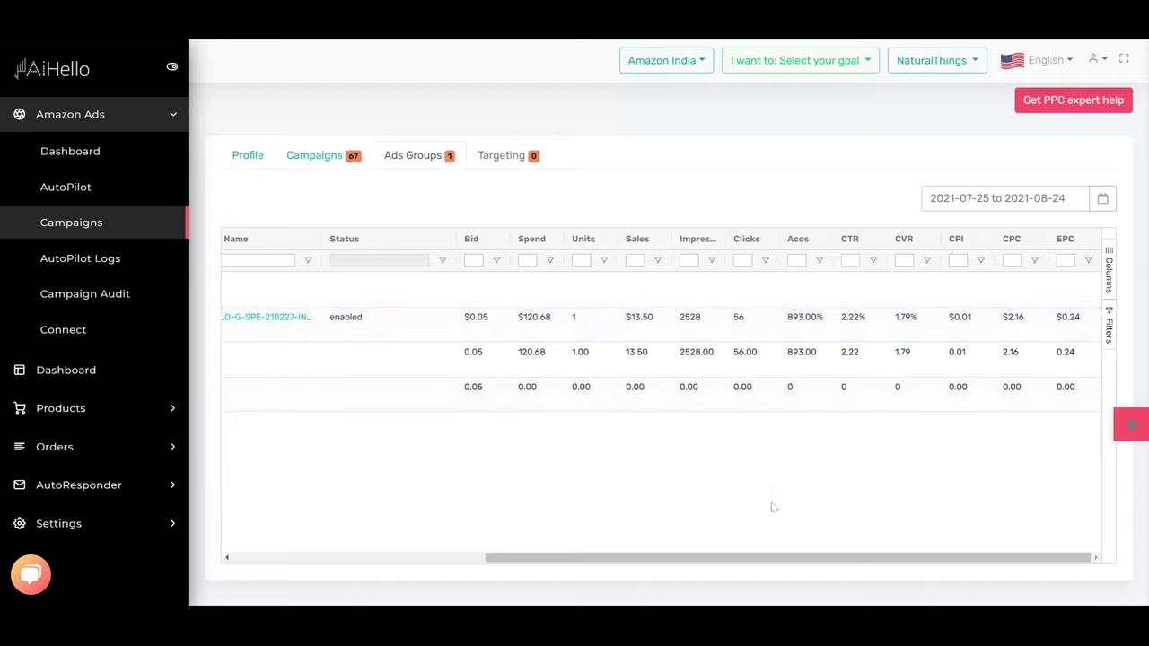
click(730, 559)
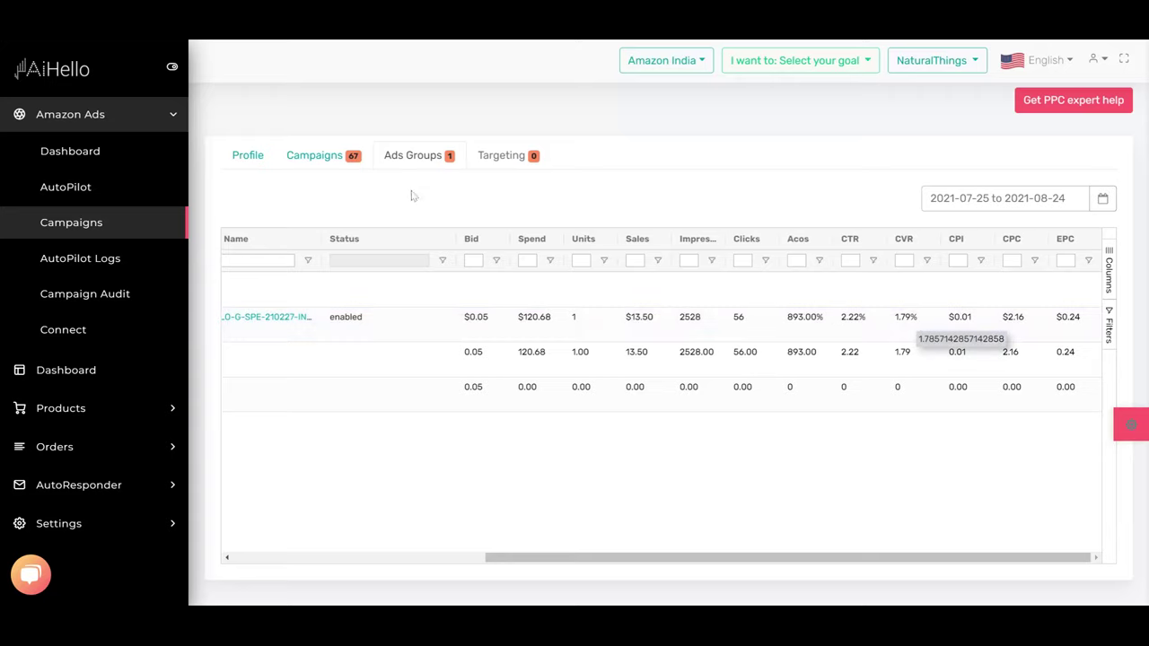
- Examine the ad group's targeting keywords and compare them with the campaign's daily budget and spend
click(487, 162)
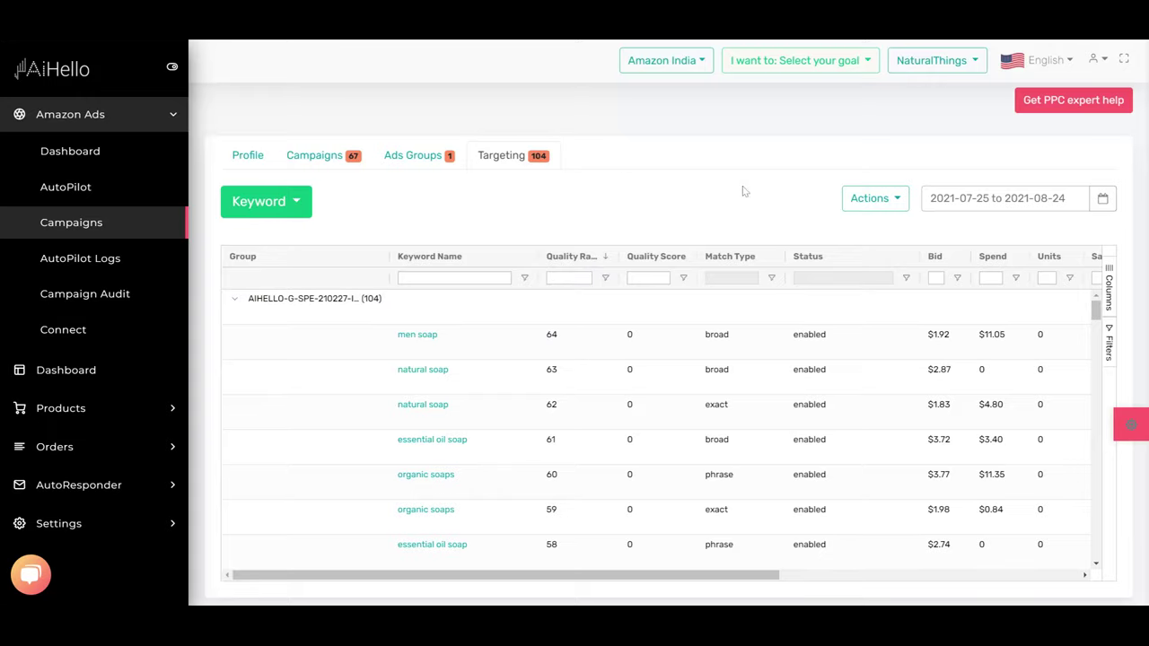
click(319, 158)
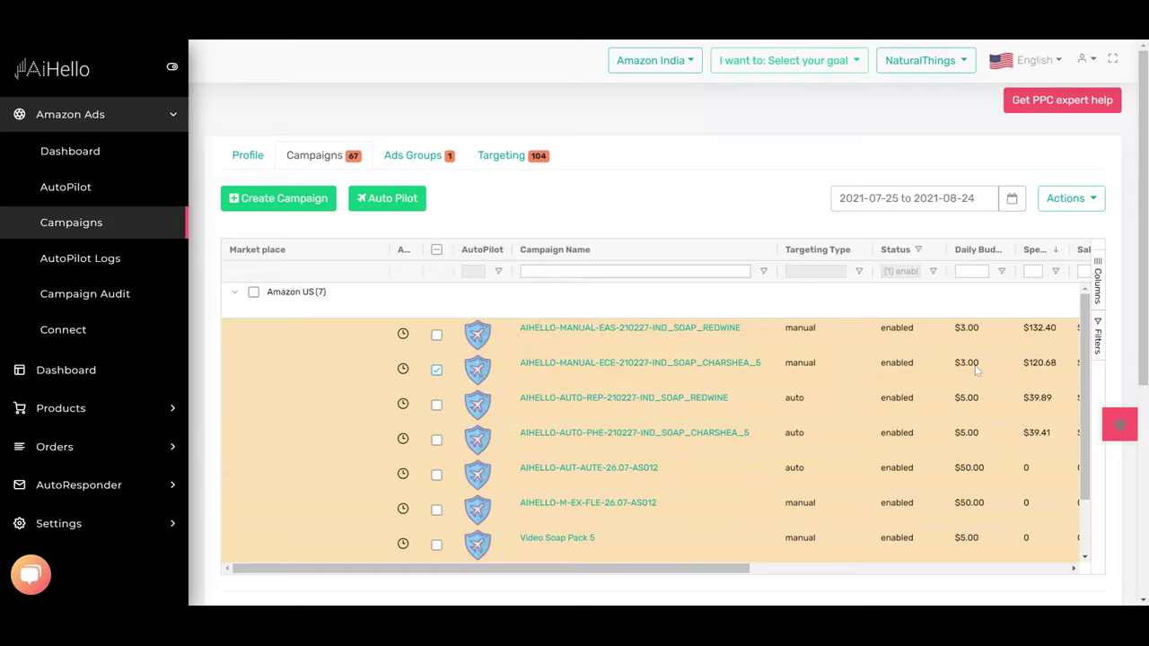
click(485, 160)
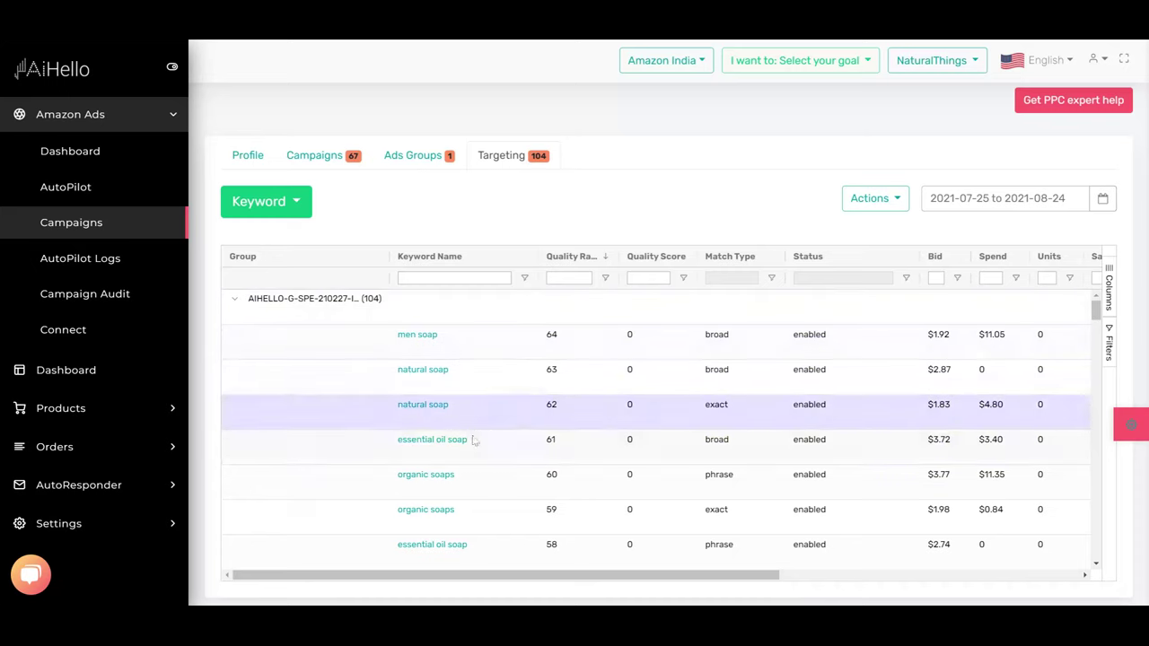
- Review the advanced AutoPilot options of AIHELLO-MANUAL-ECE-210227-IND_SOAP_CHARSHEA_5, including bad keyword removal, and close them without saving
click(312, 156)
click(475, 370)
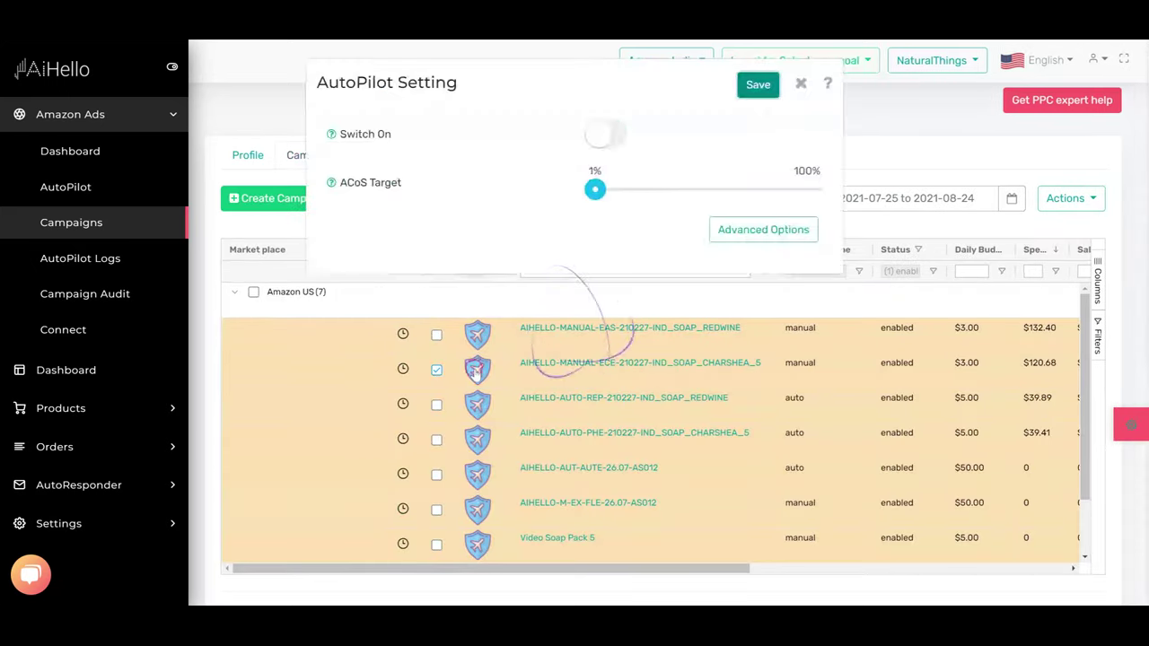
click(763, 230)
scroll(451, 283, down, 1)
scroll(451, 283, down, 1)
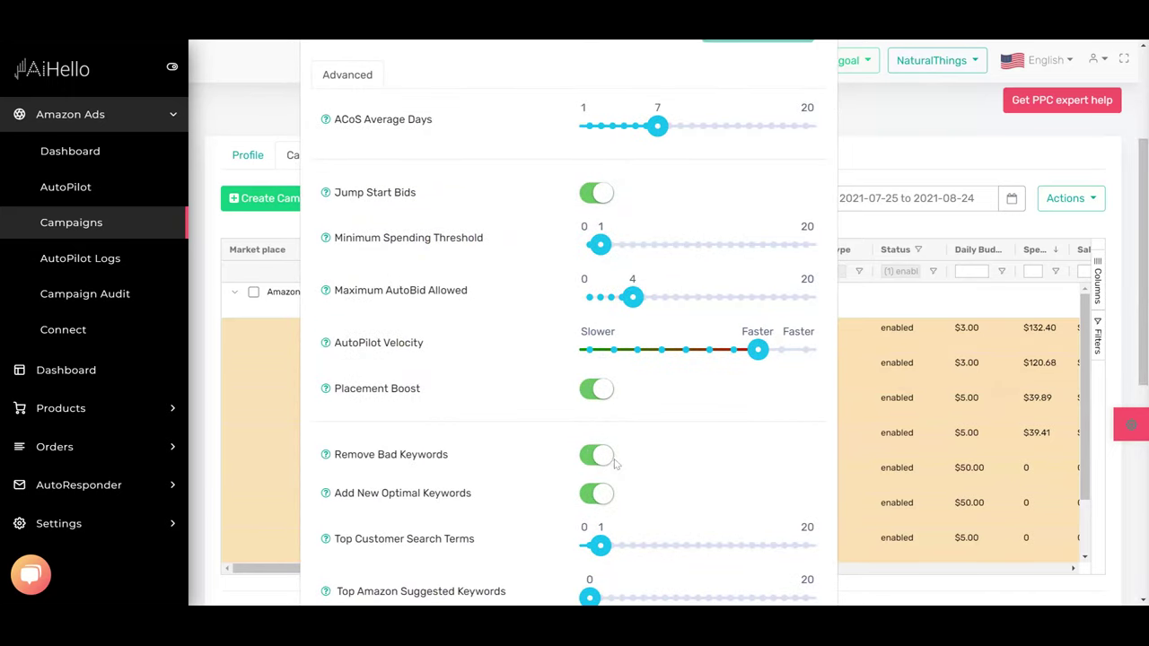
scroll(798, 92, up, 2)
click(796, 84)
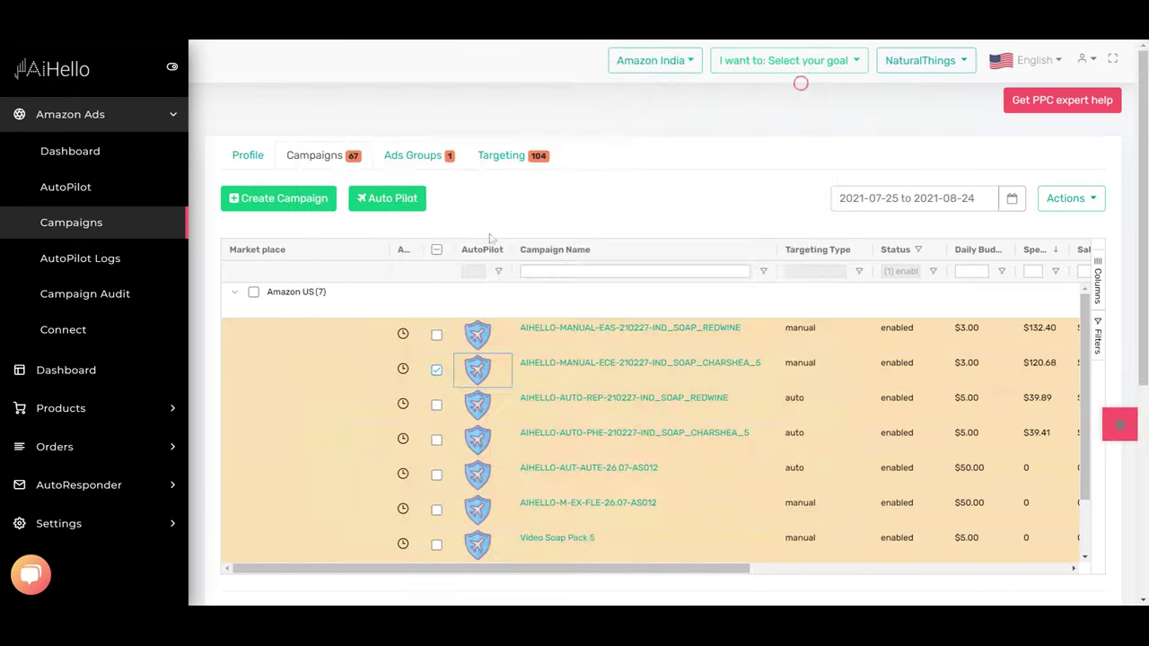
- Return to the targeting keyword list of the selected campaign
click(499, 158)
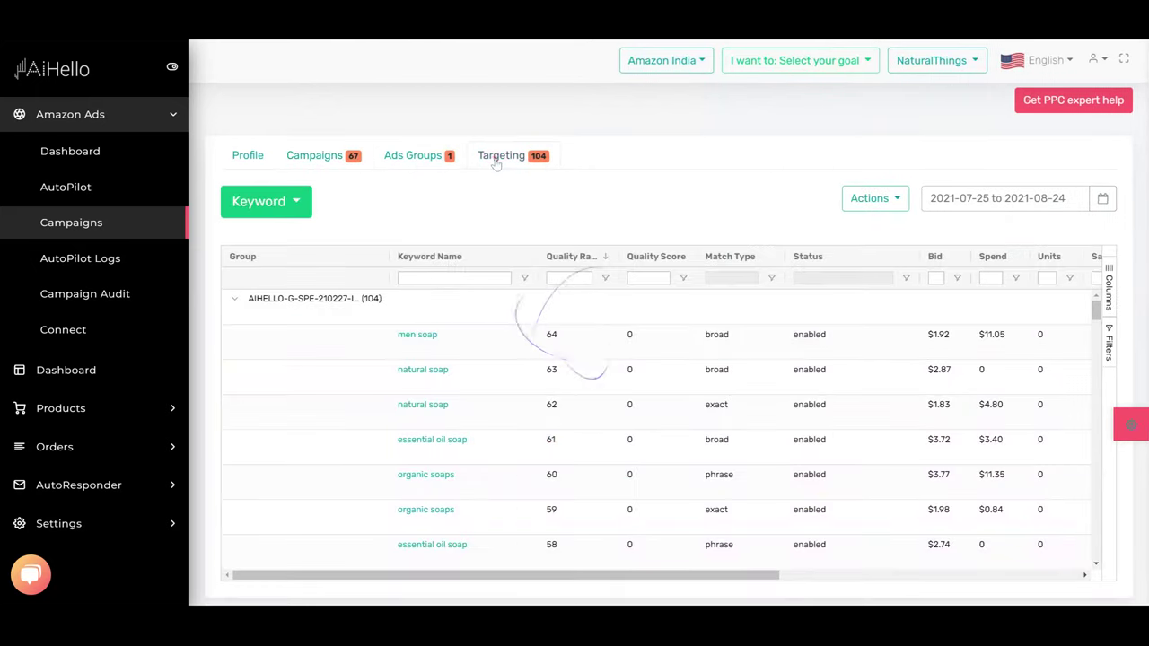